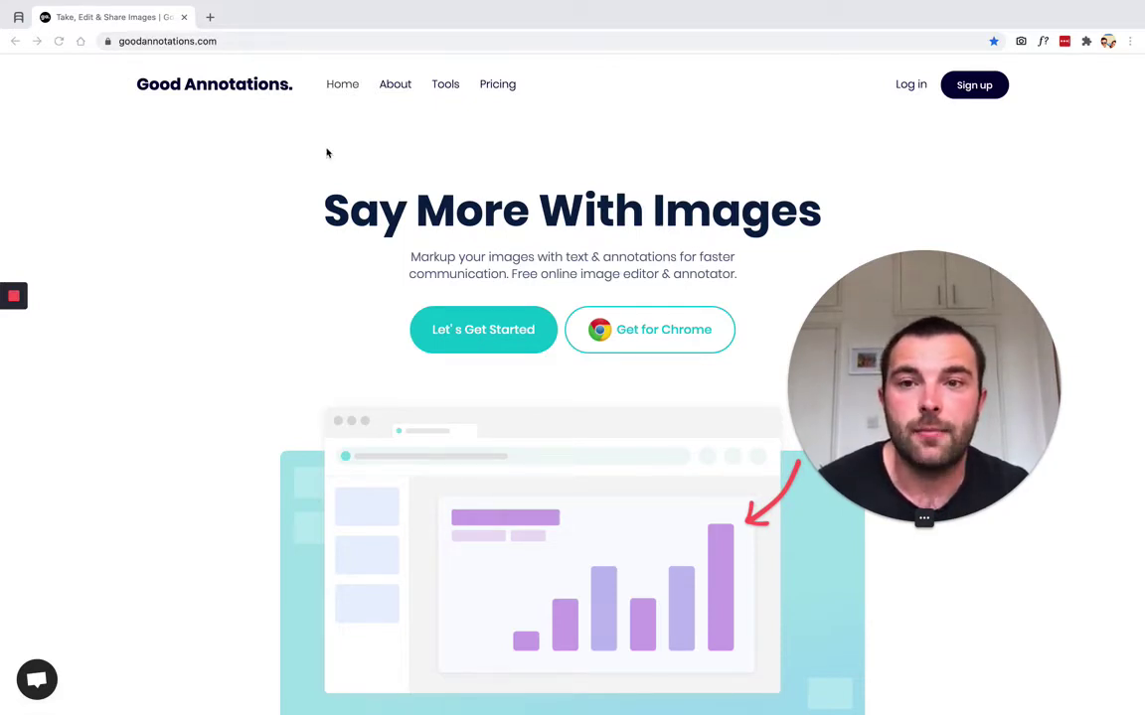
# - Go to the Tools page and open Add Text To JPG under Text Tools
pyautogui.click(447, 87)
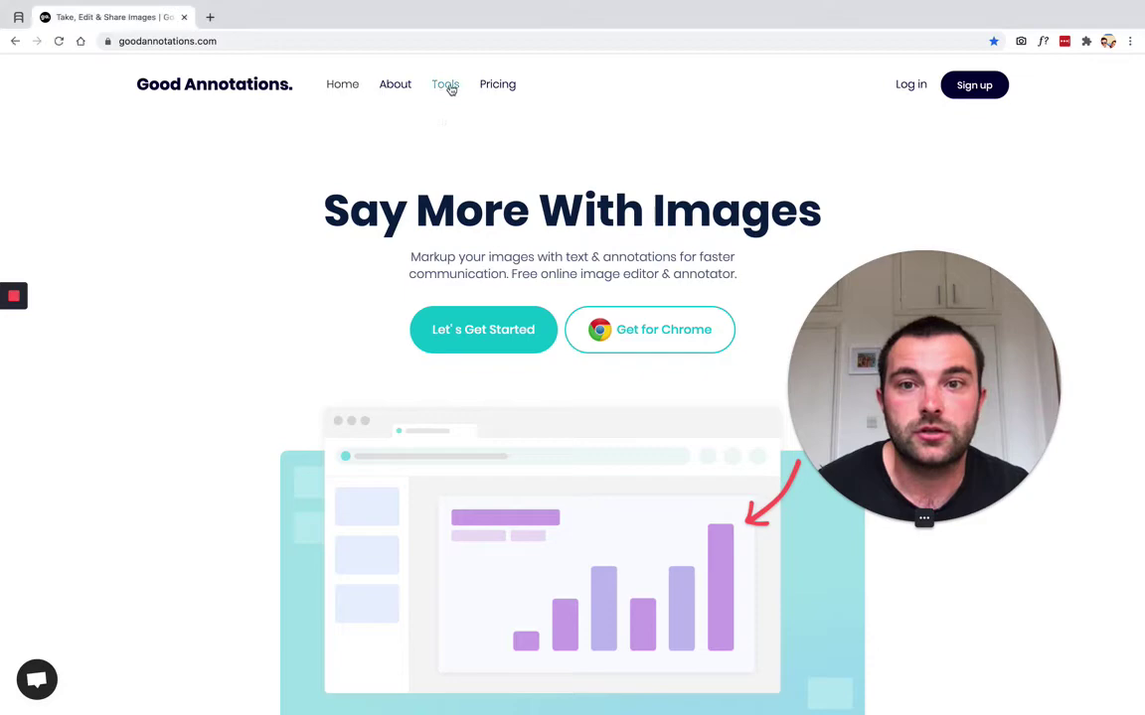
pyautogui.click(451, 89)
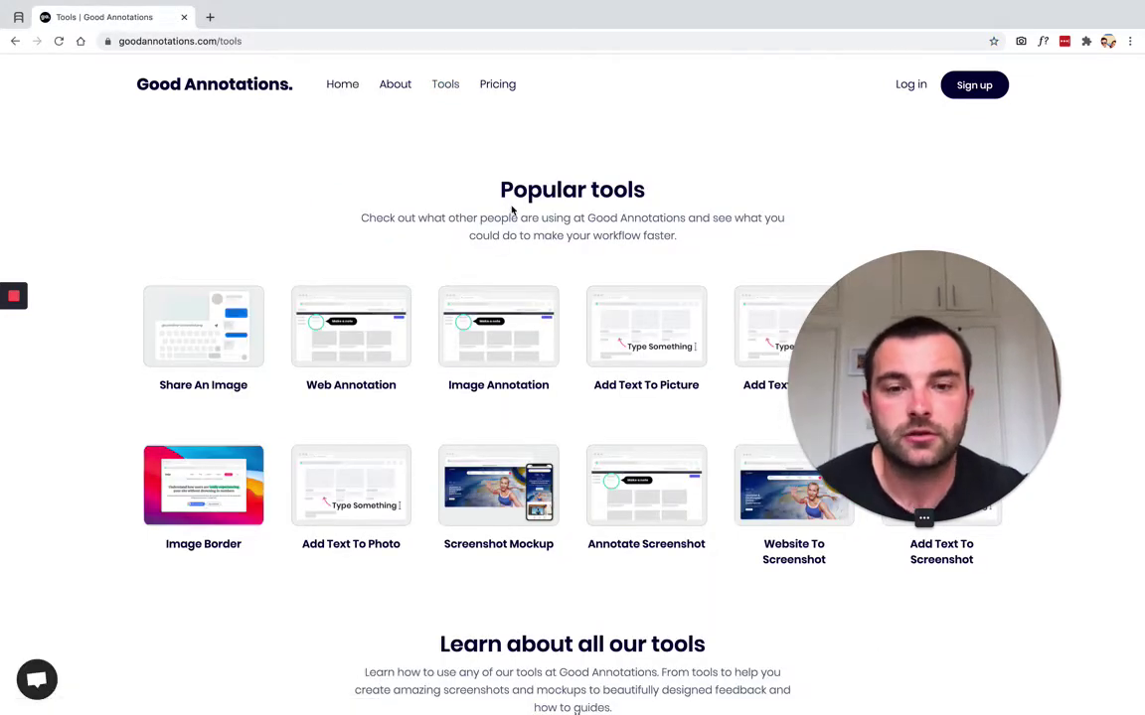
pyautogui.scroll(-5, 512, 209)
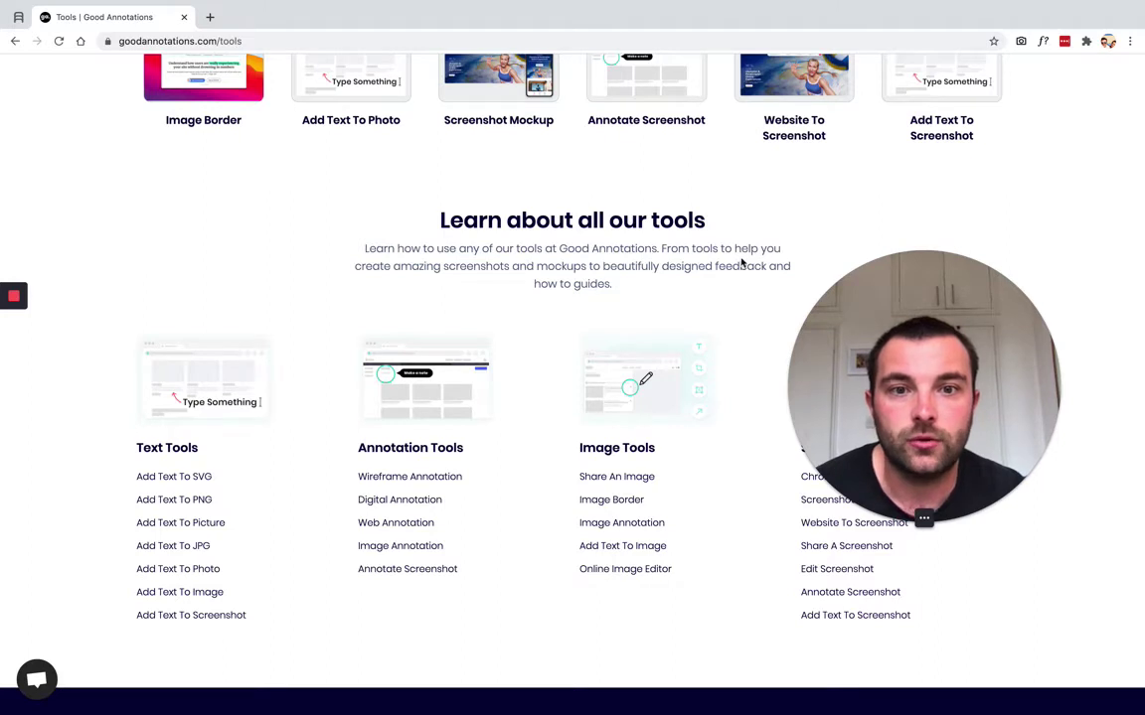
pyautogui.scroll(-2, 741, 262)
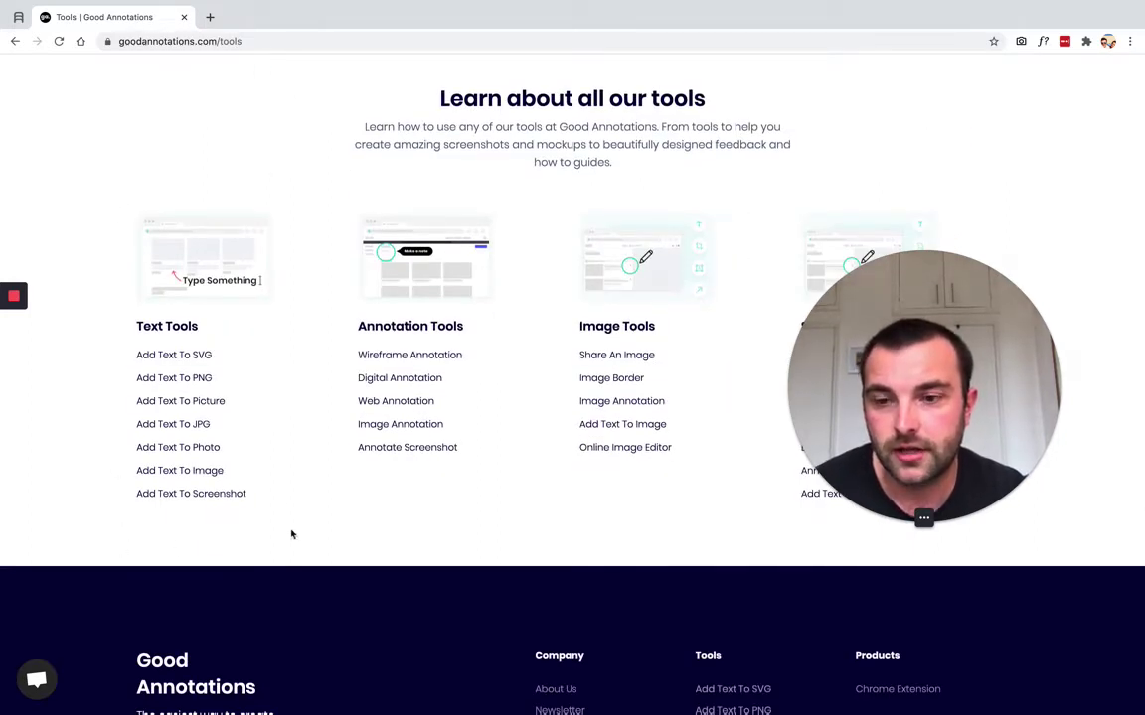
pyautogui.click(189, 427)
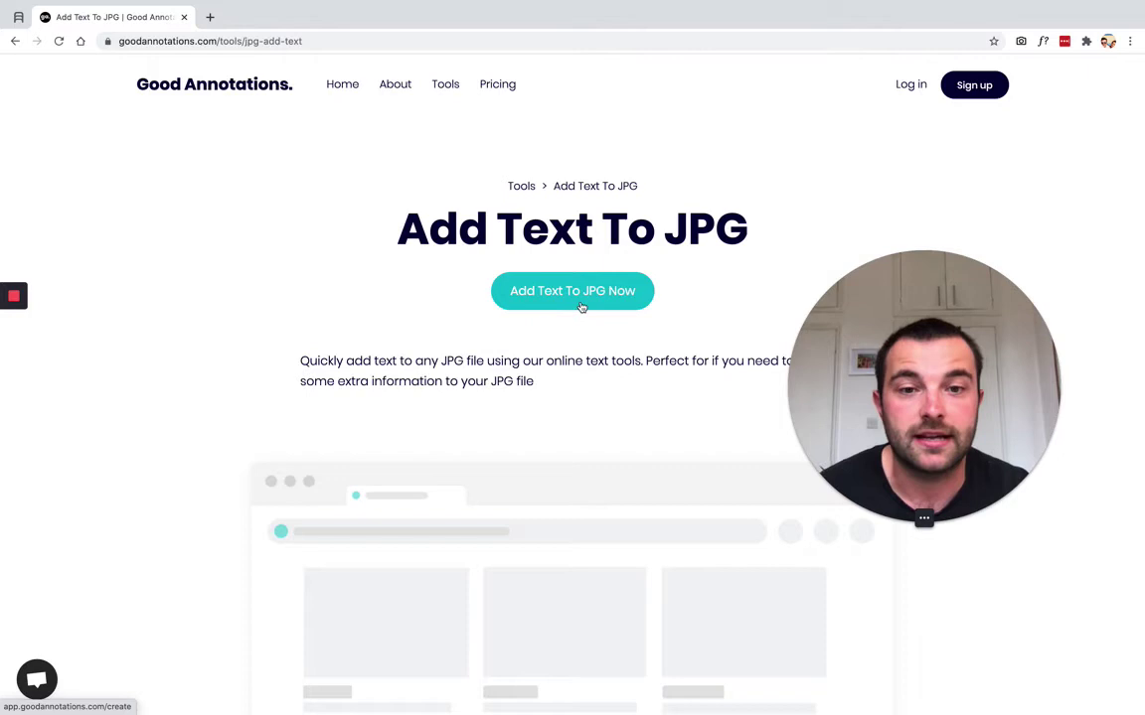
# - Start a new image and upload the building facade JPG from the Downloads folder
pyautogui.click(627, 307)
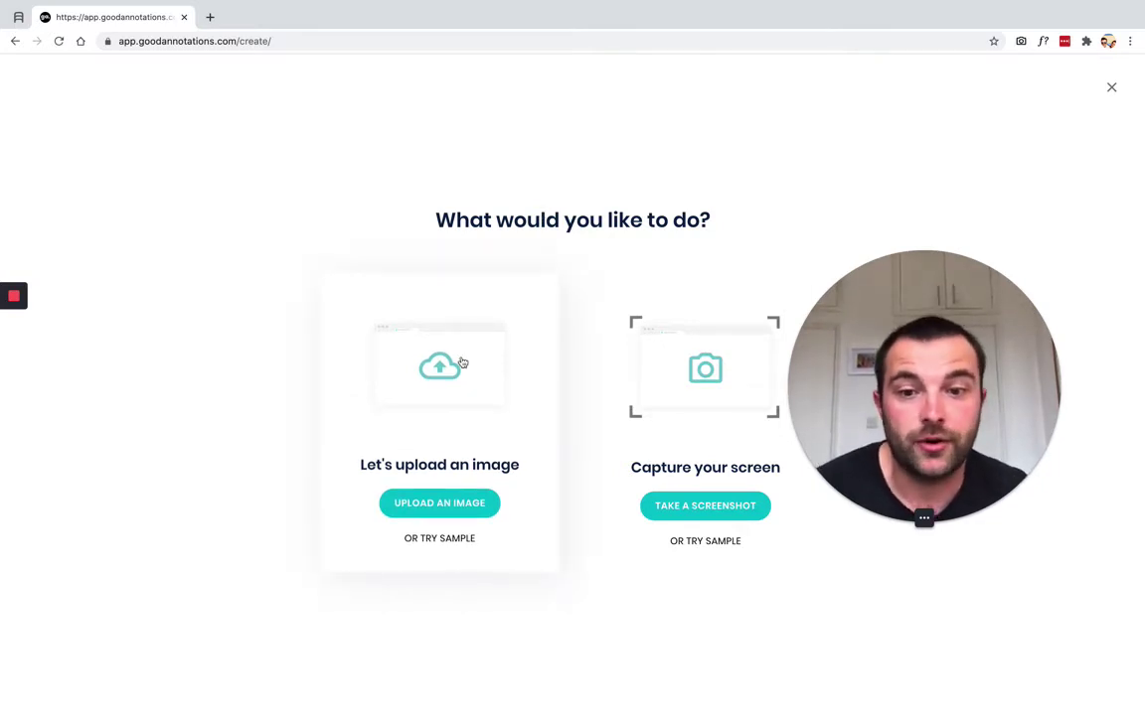
pyautogui.click(469, 414)
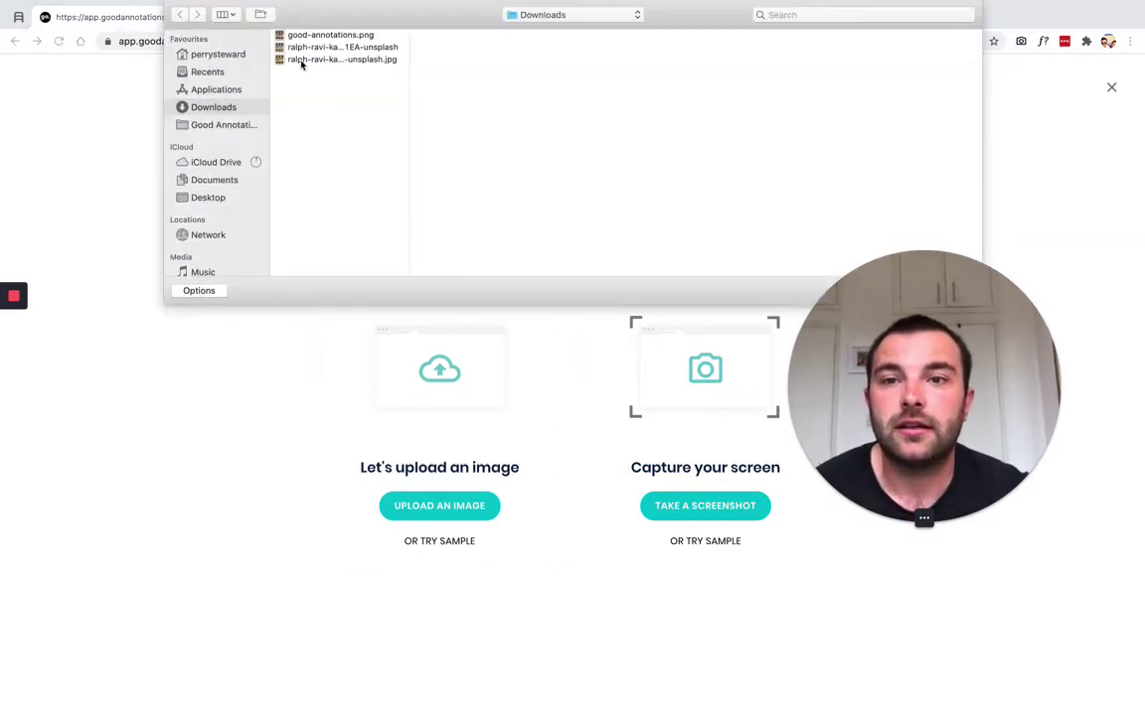
pyautogui.click(384, 61)
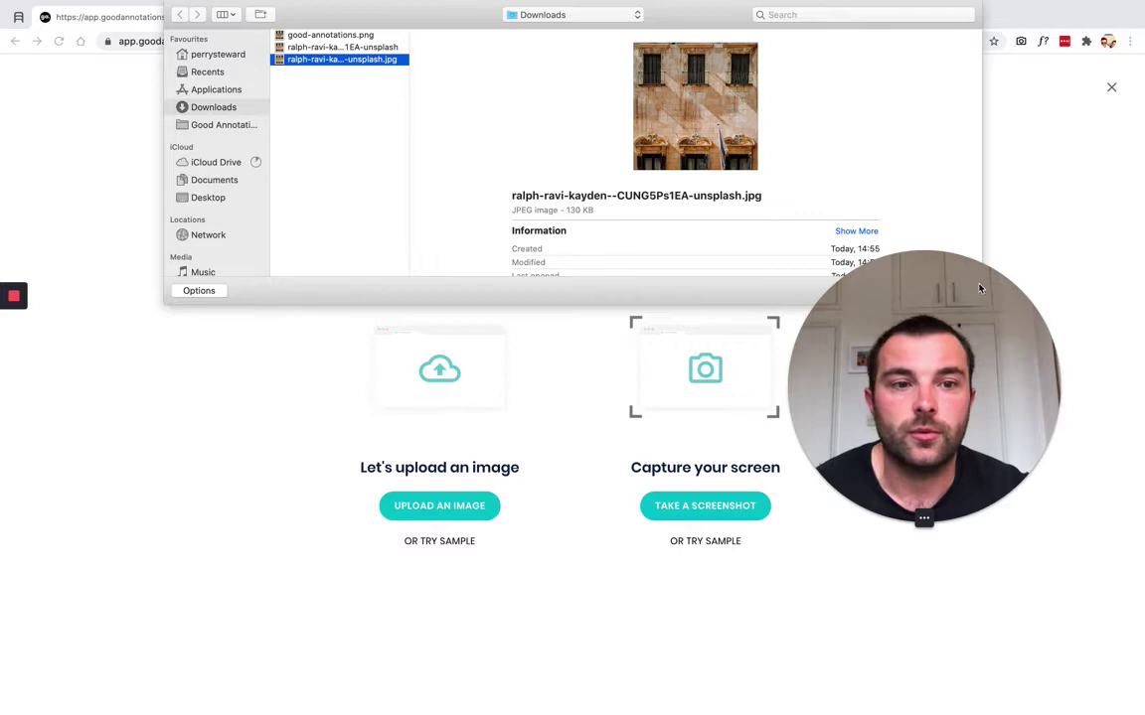
pyautogui.moveTo(924, 398); pyautogui.dragTo(969, 543)
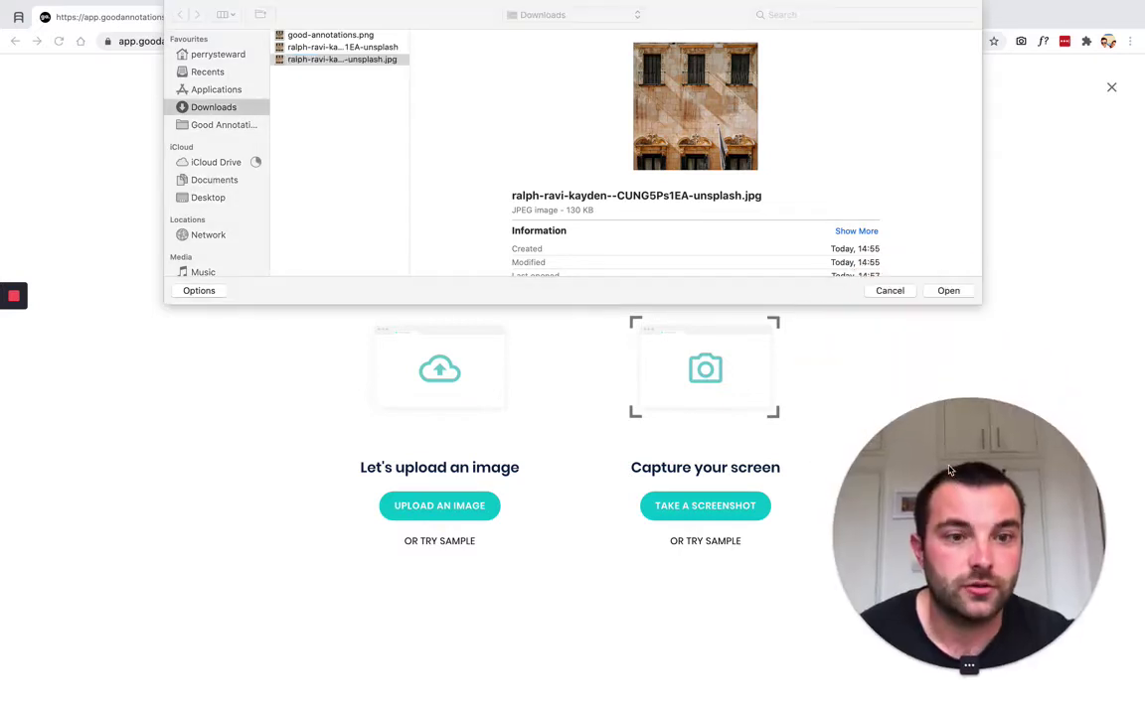
pyautogui.click(948, 291)
pyautogui.click(948, 290)
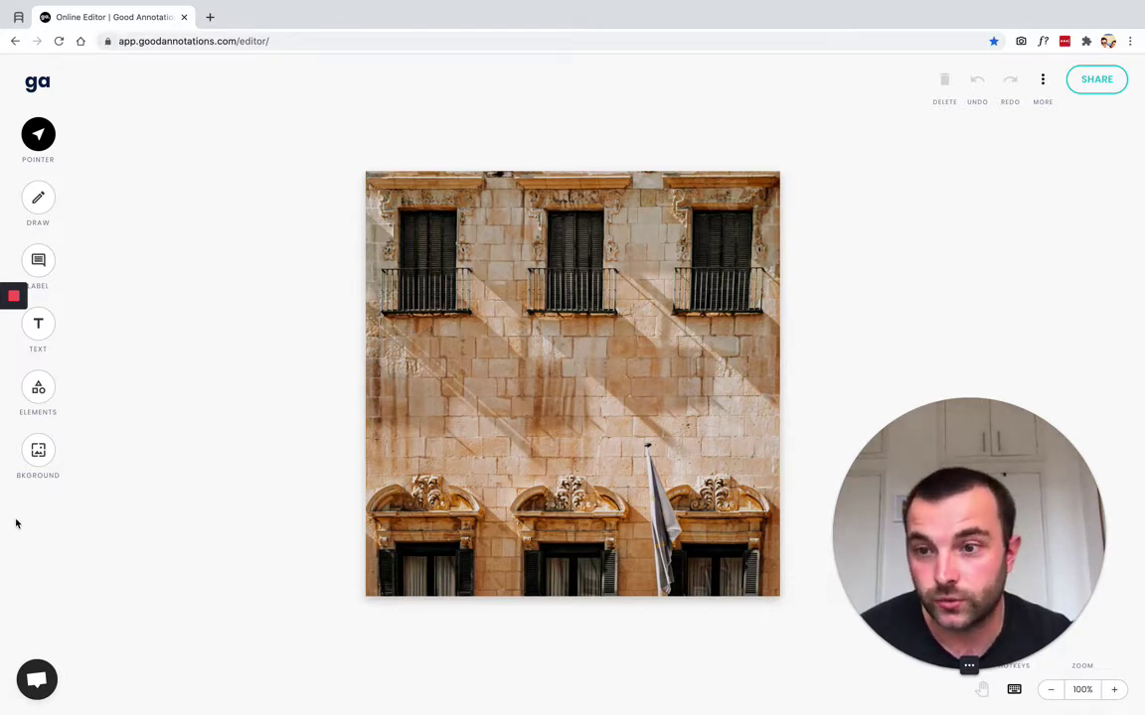
# - Open the Text panel from the left toolbar and scroll through its title options
pyautogui.click(40, 328)
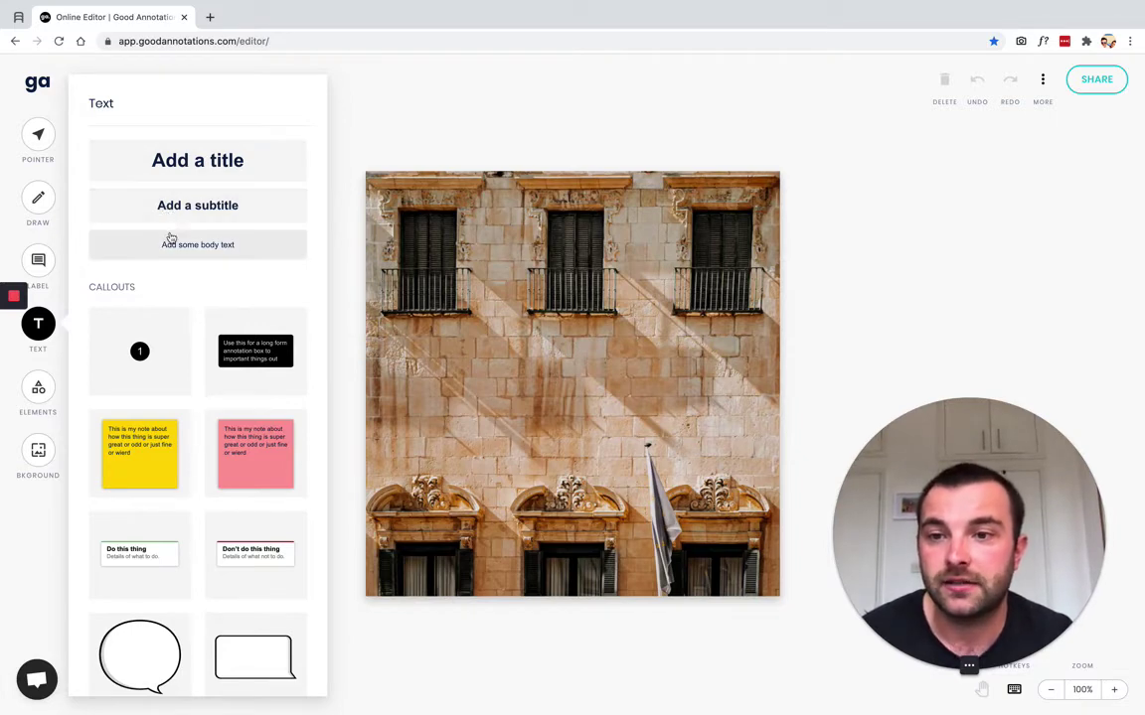
pyautogui.scroll(-3, 174, 297)
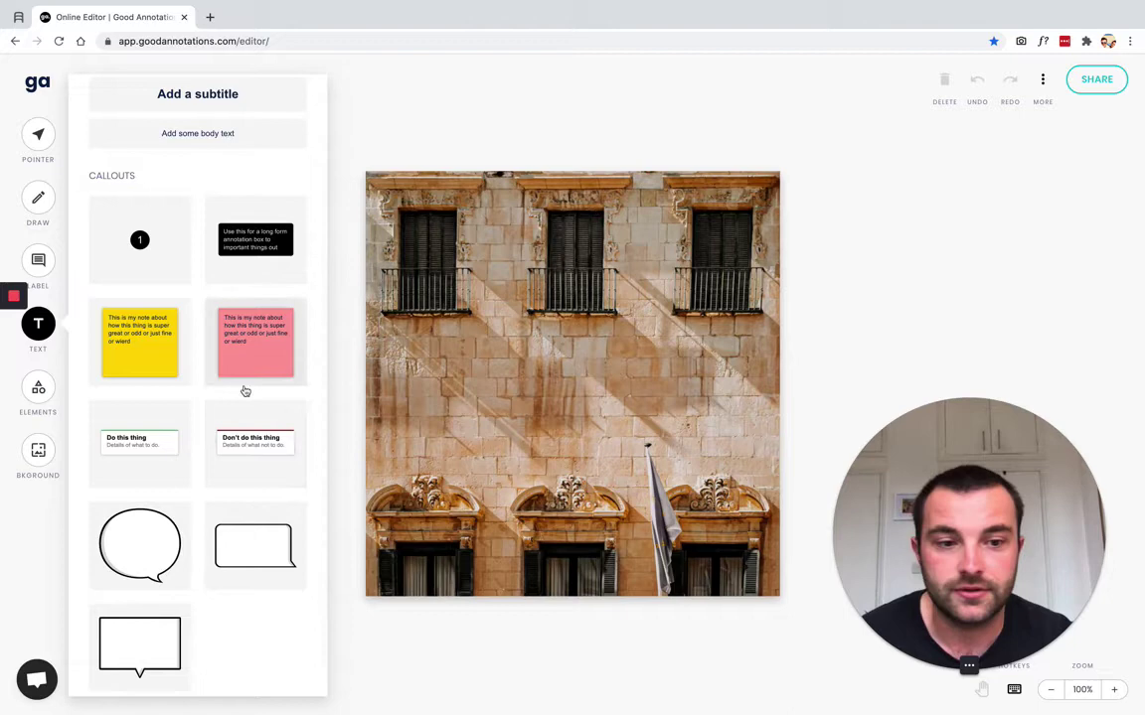
pyautogui.scroll(3, 237, 368)
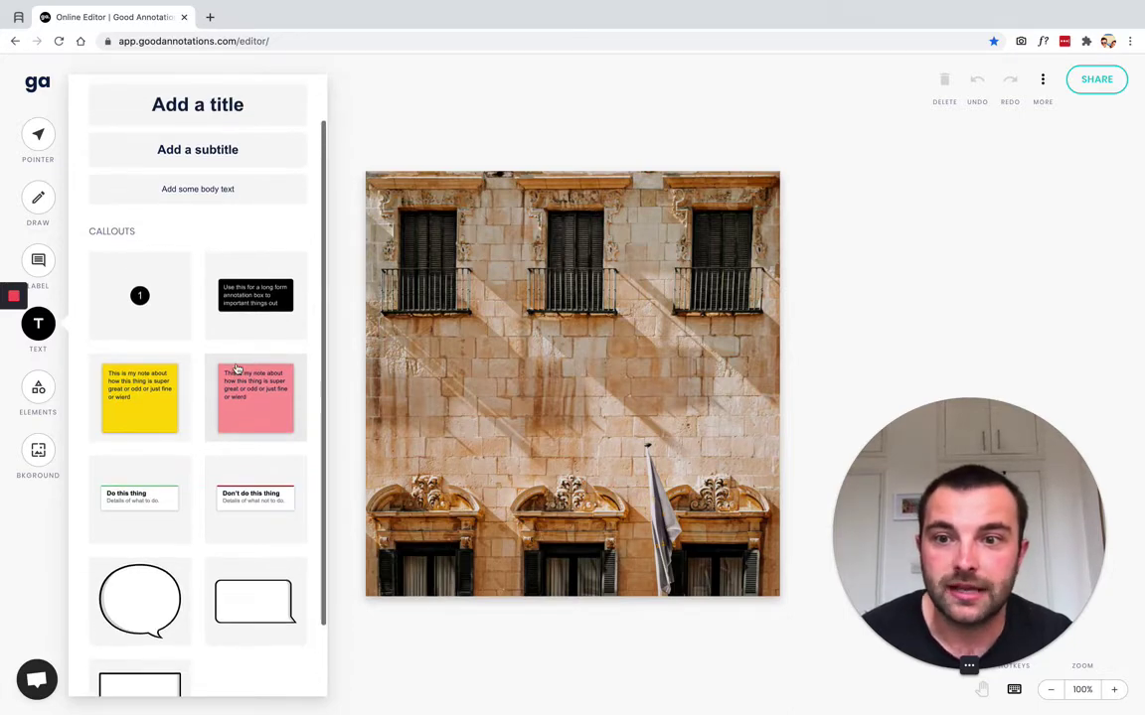
pyautogui.scroll(1, 213, 413)
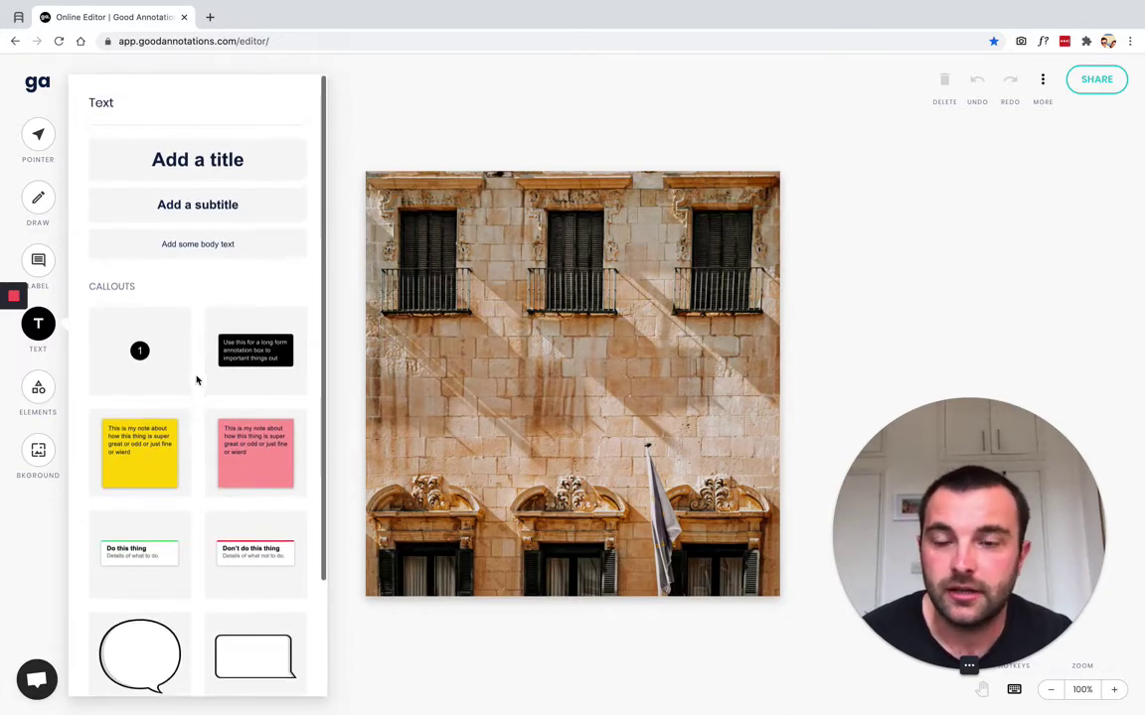
# - Add a title box and replace its placeholder with 'TOP 10 CITIES TO VISIT INT EUROPE'
pyautogui.click(195, 160)
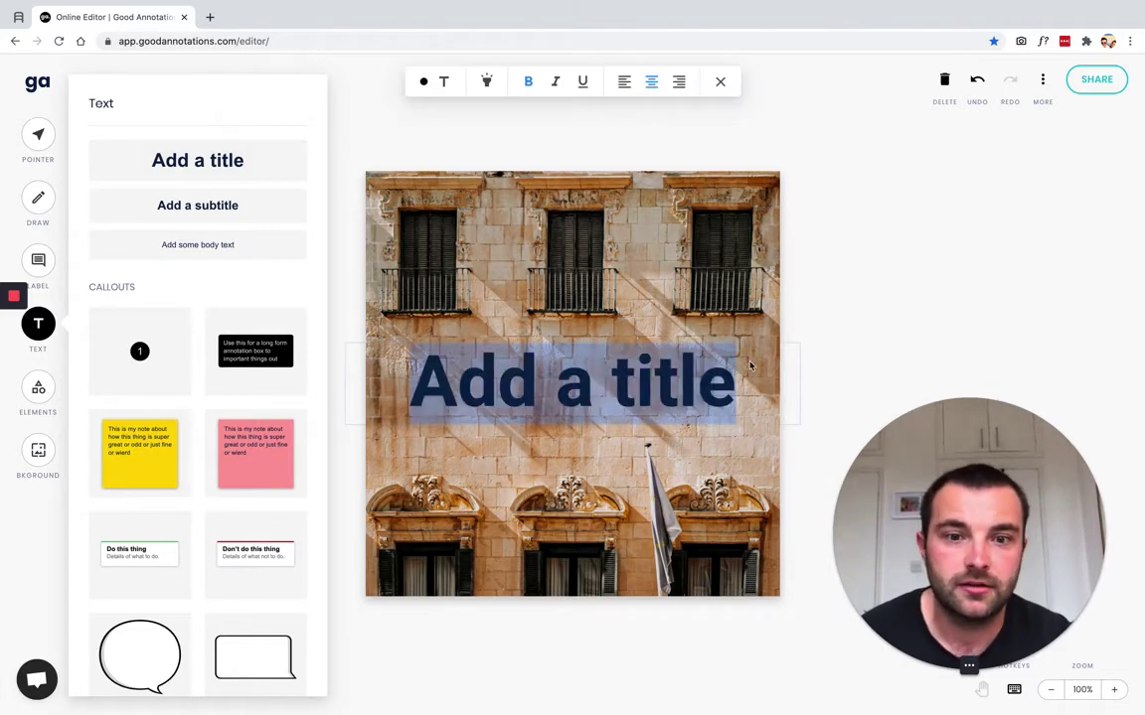
pyautogui.click(574, 333)
pyautogui.click(546, 345)
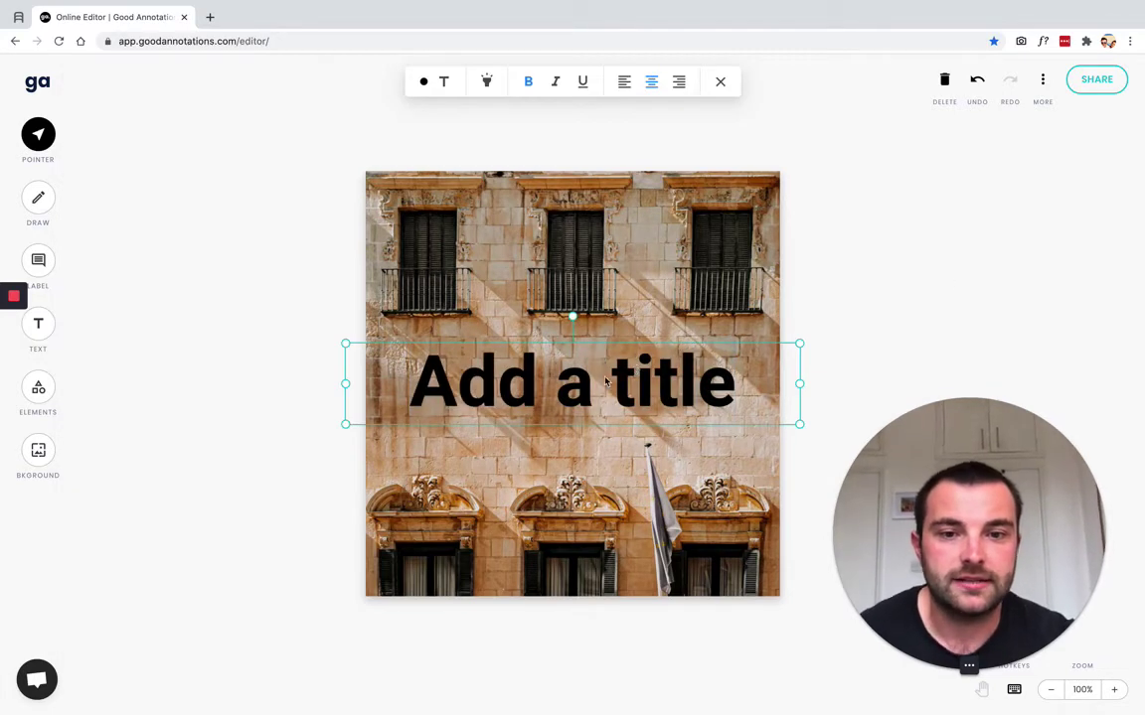
pyautogui.doubleClick(604, 377)
pyautogui.hotkey('ctrl', 'a')
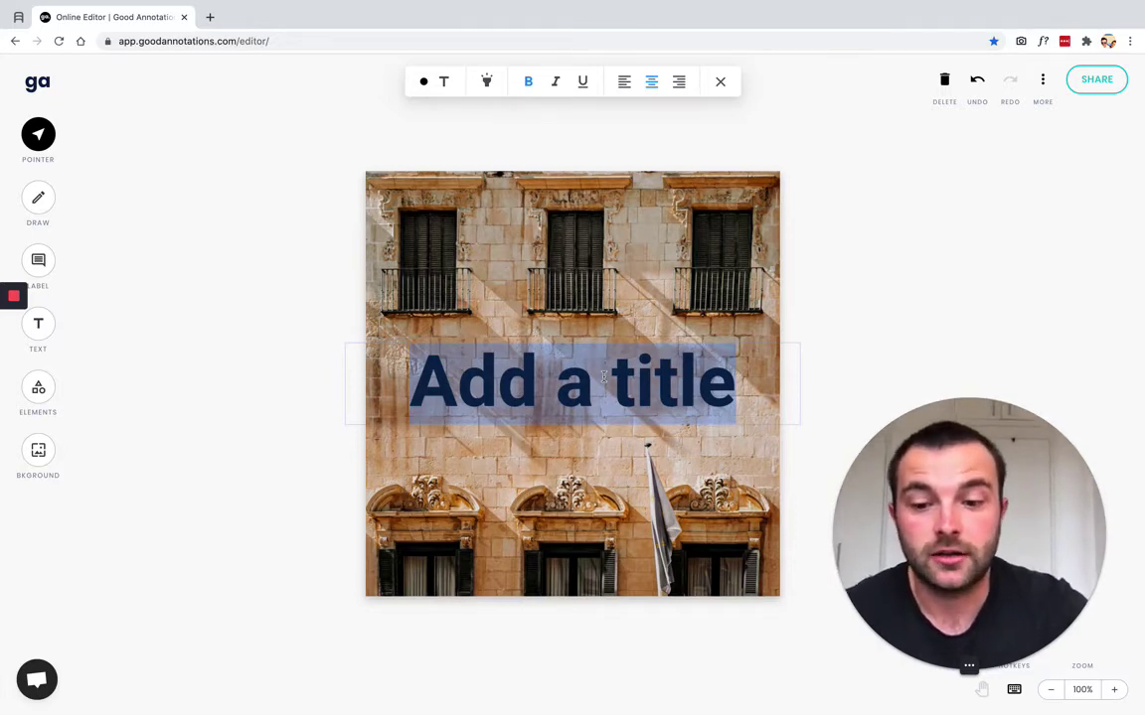
pyautogui.write('TOP 10 CIT')
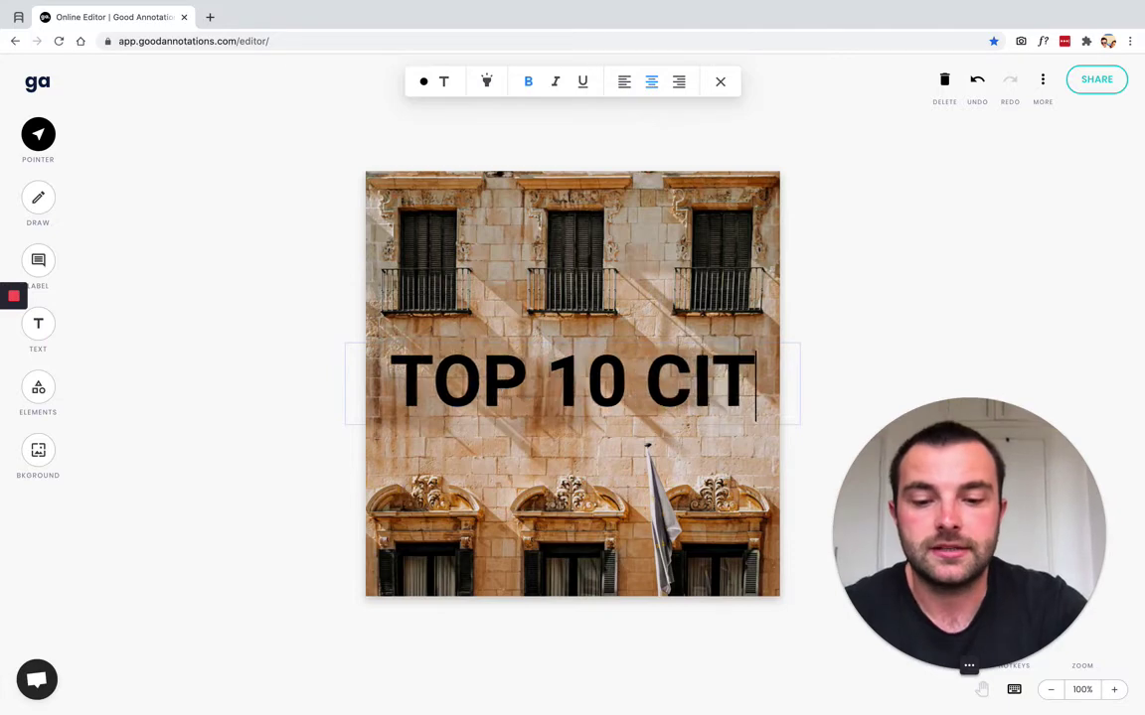
pyautogui.write('IES TO VISI')
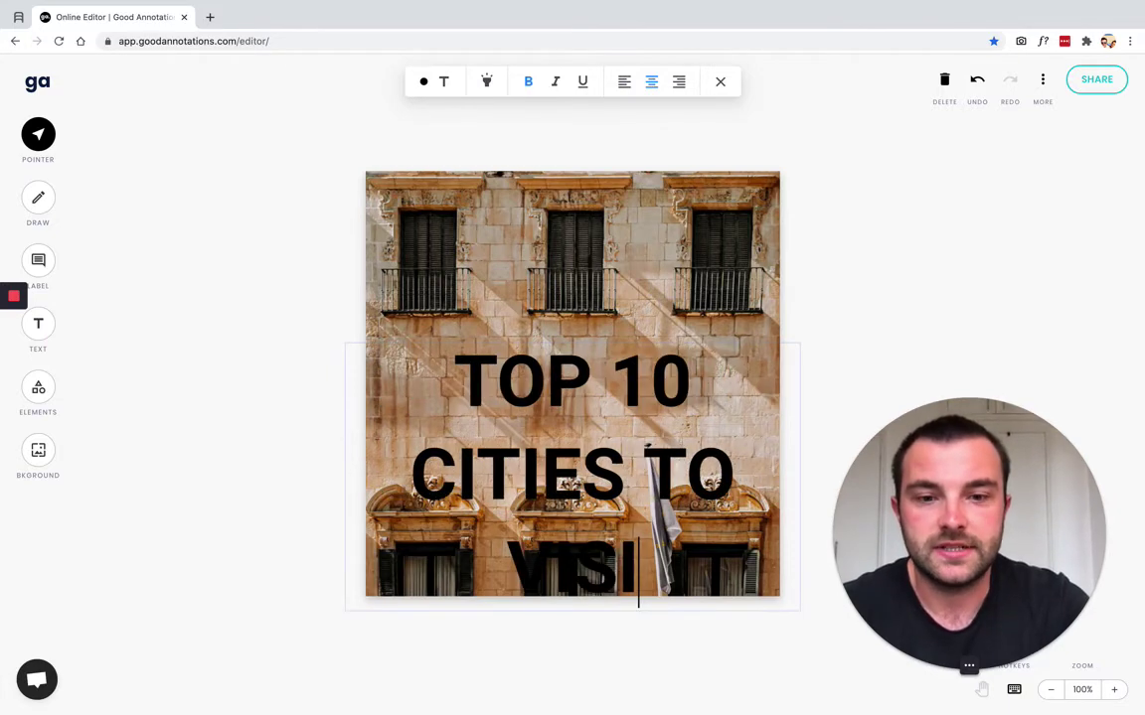
pyautogui.write('T INT EUROPE')
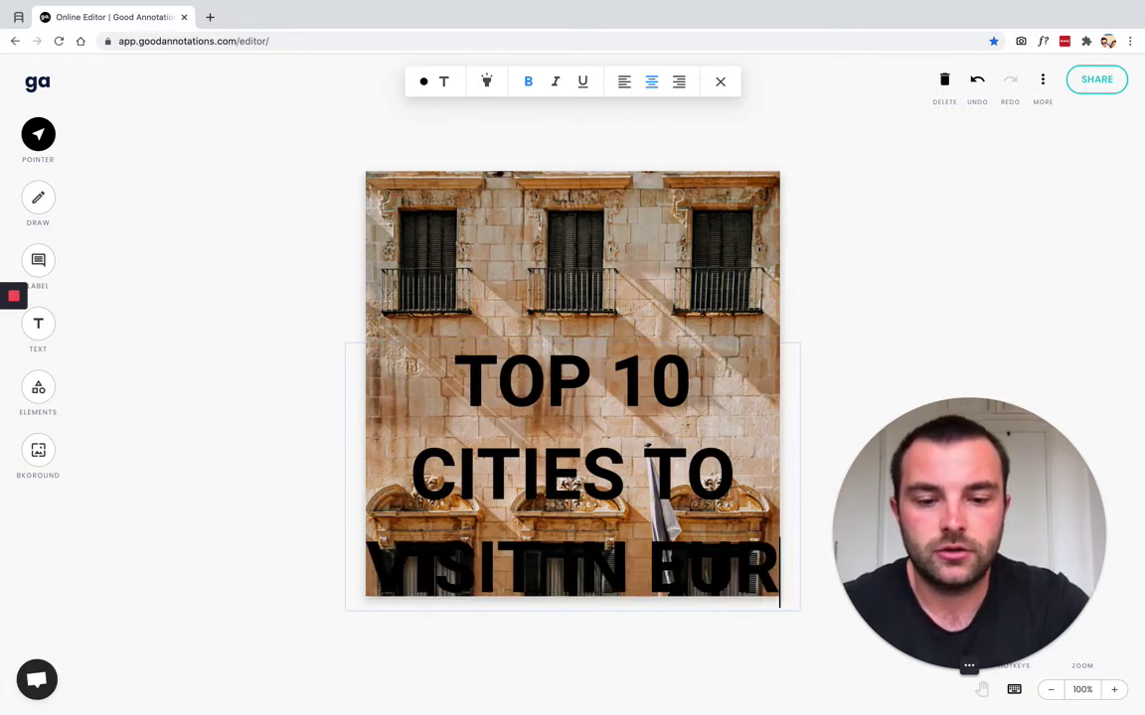
# - Move and resize the title box so the title sits centred mid-photo on two lines
pyautogui.click(889, 244)
pyautogui.moveTo(559, 499); pyautogui.dragTo(562, 350)
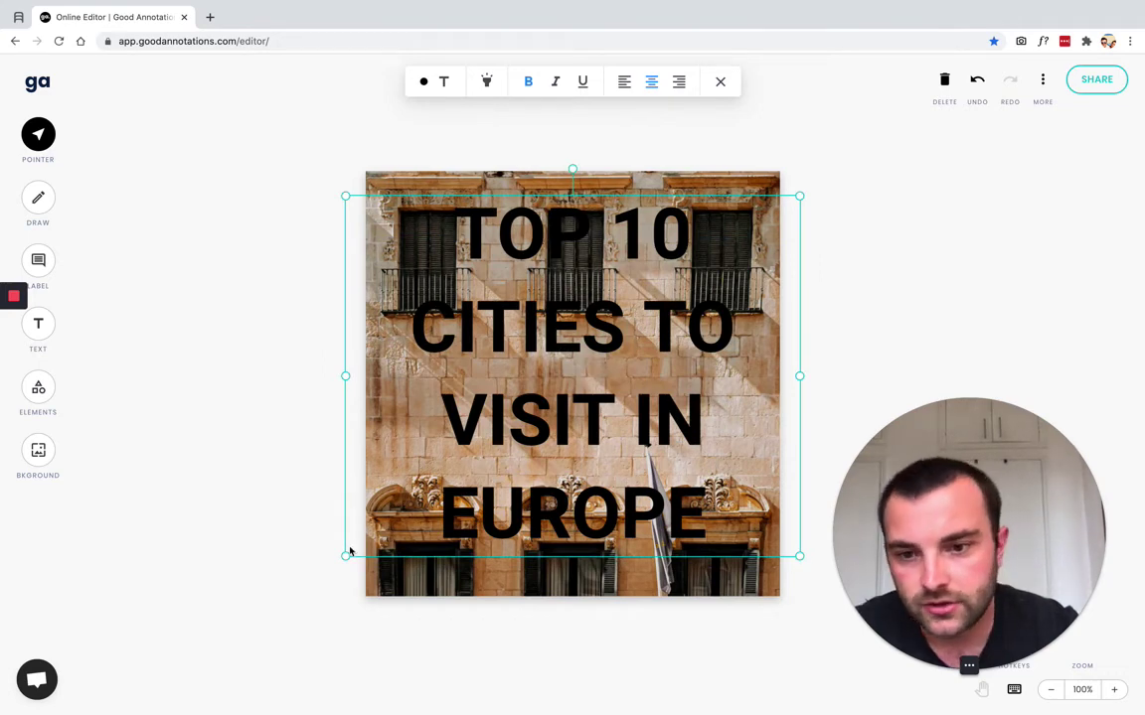
pyautogui.moveTo(346, 558); pyautogui.dragTo(541, 371)
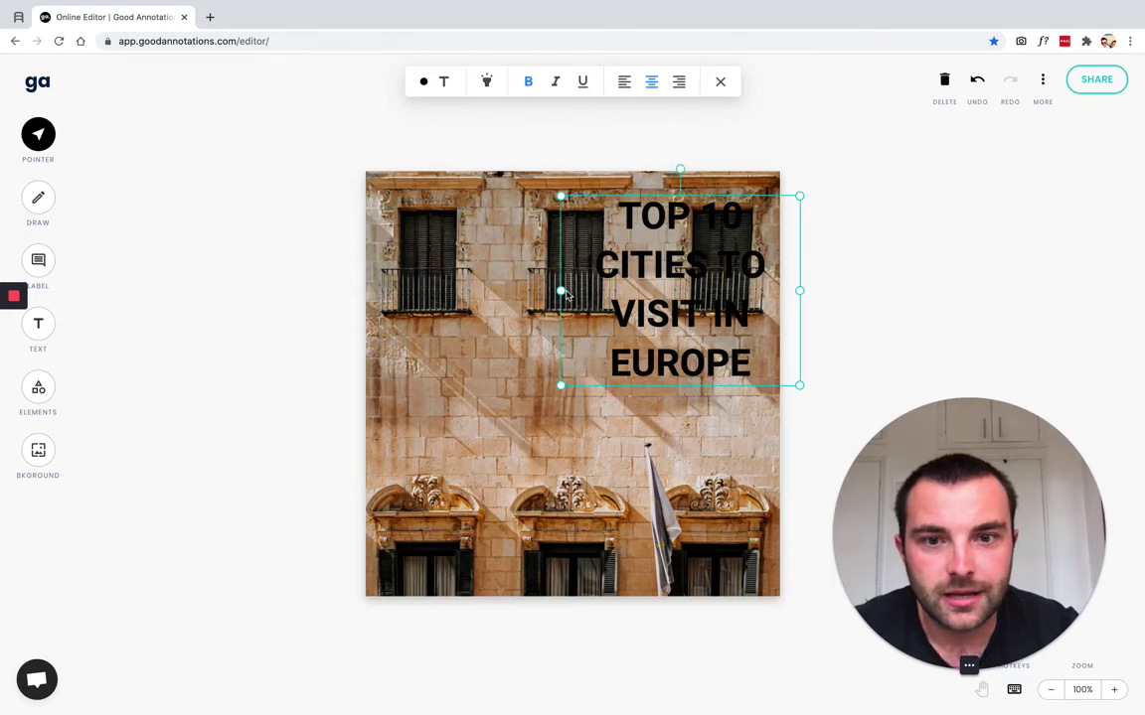
pyautogui.moveTo(565, 294); pyautogui.dragTo(374, 303)
pyautogui.moveTo(612, 301); pyautogui.dragTo(638, 421)
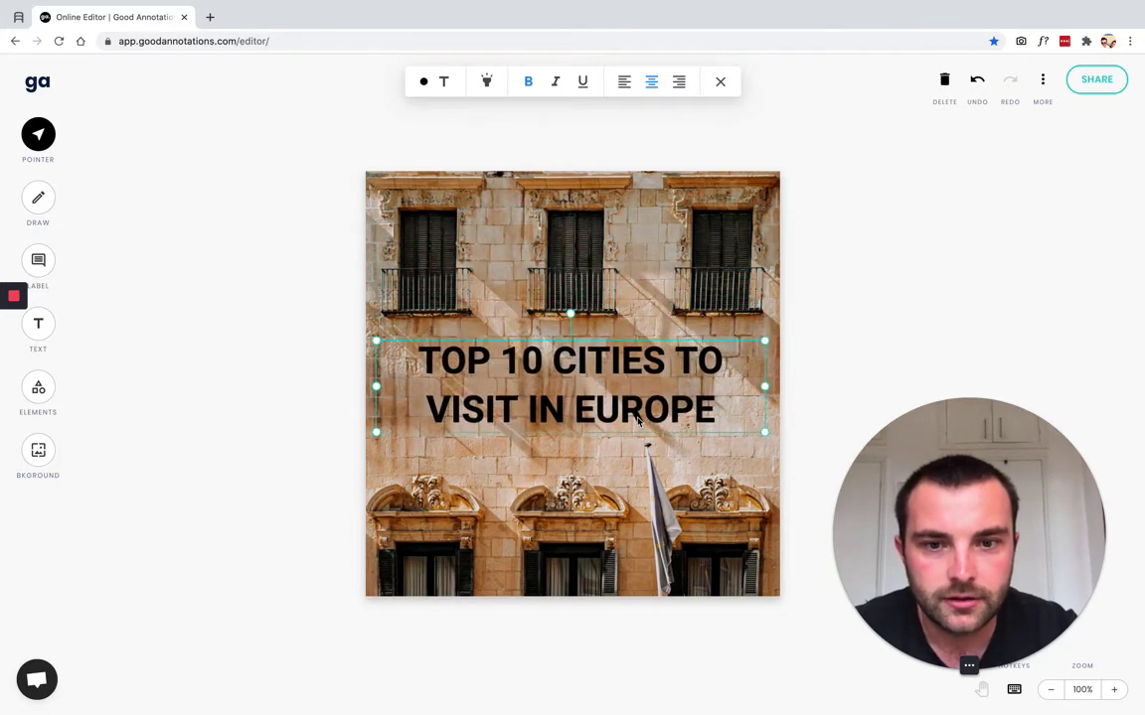
pyautogui.click(601, 452)
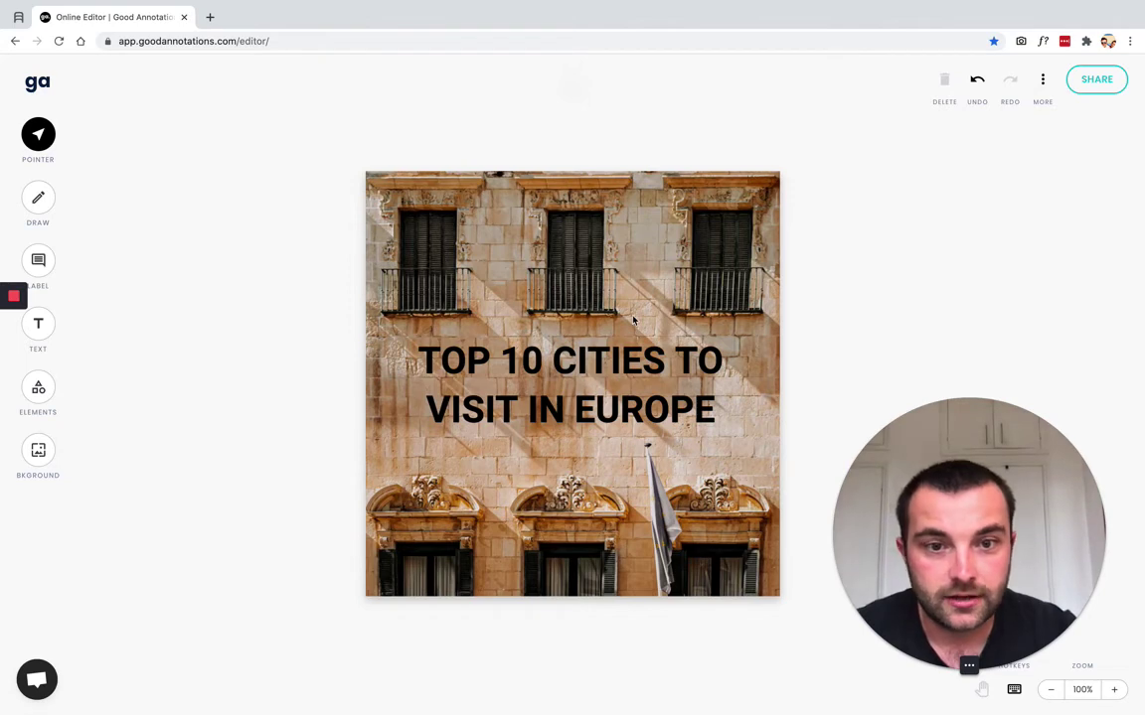
# - Make the title text bold and italic
pyautogui.click(567, 409)
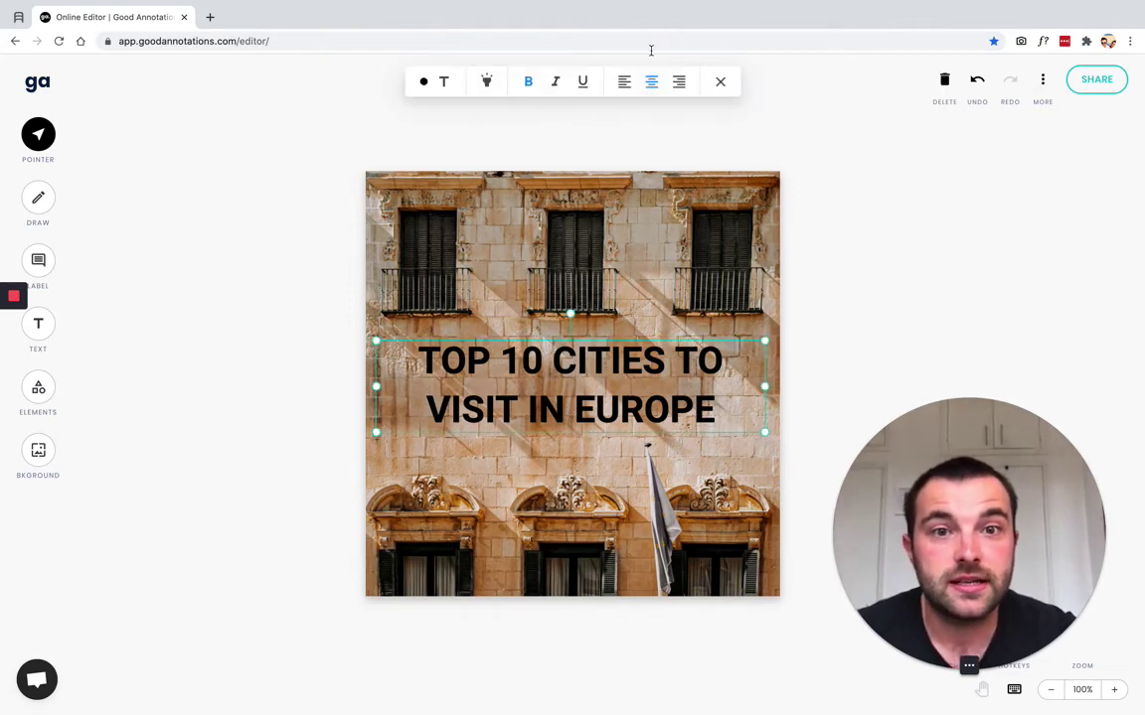
pyautogui.click(528, 83)
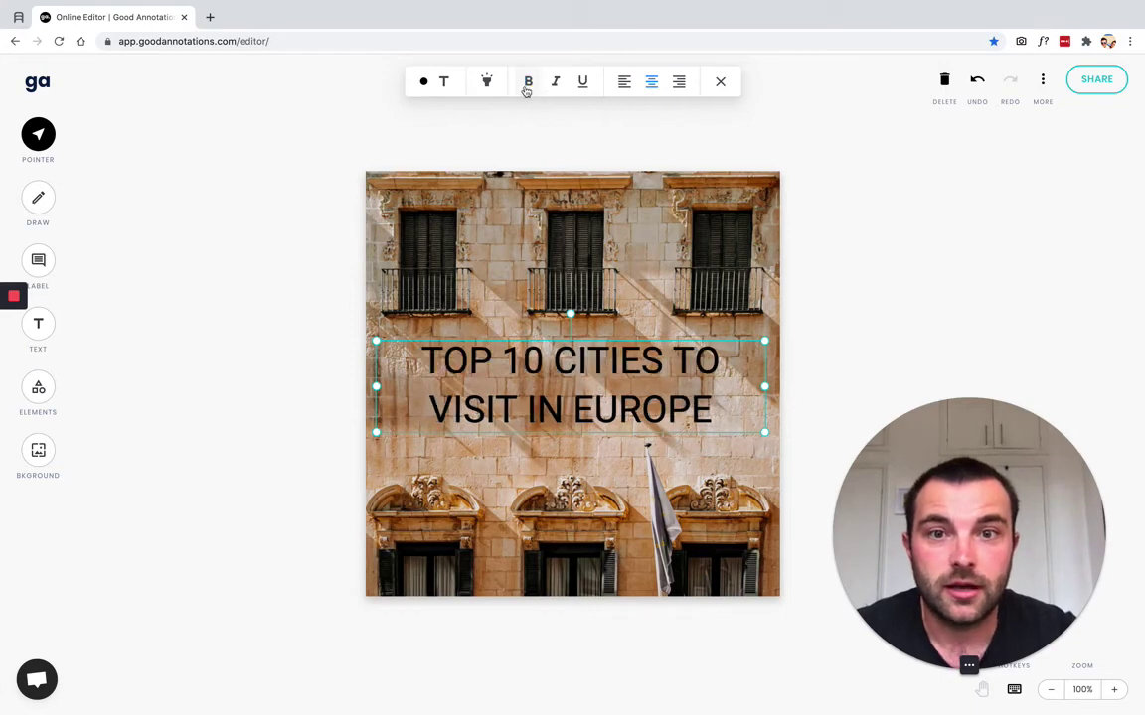
pyautogui.click(527, 88)
pyautogui.click(555, 86)
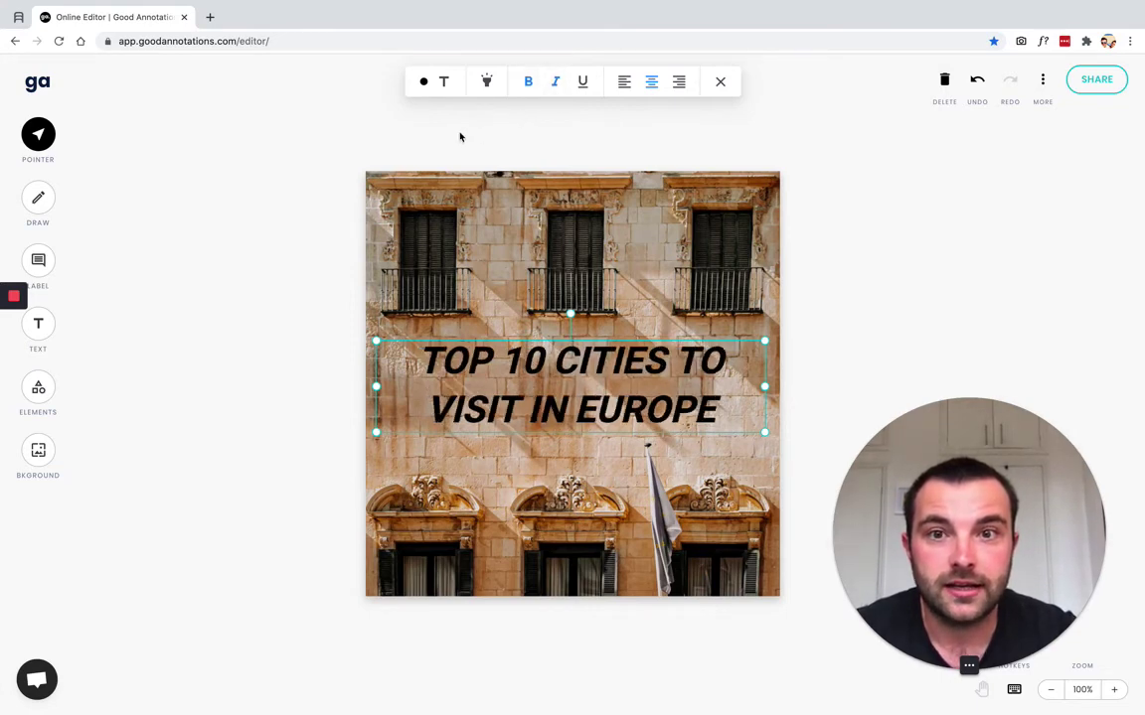
# - Change the title's text colour to purple
pyautogui.click(439, 81)
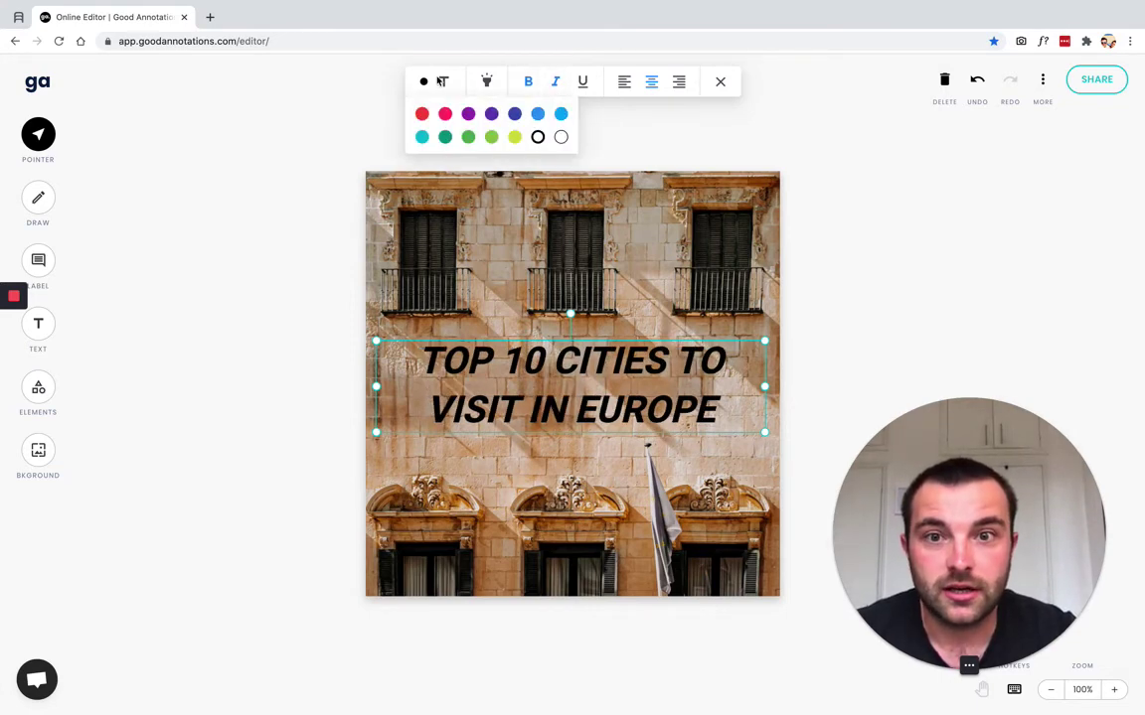
pyautogui.click(562, 138)
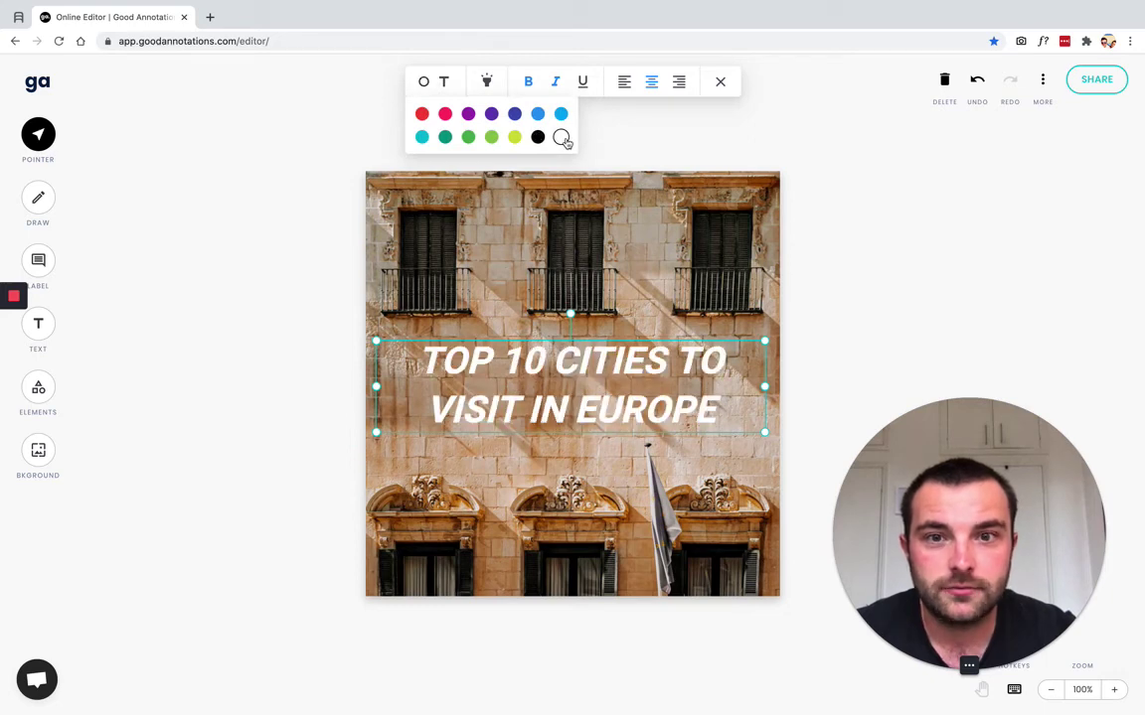
pyautogui.click(468, 115)
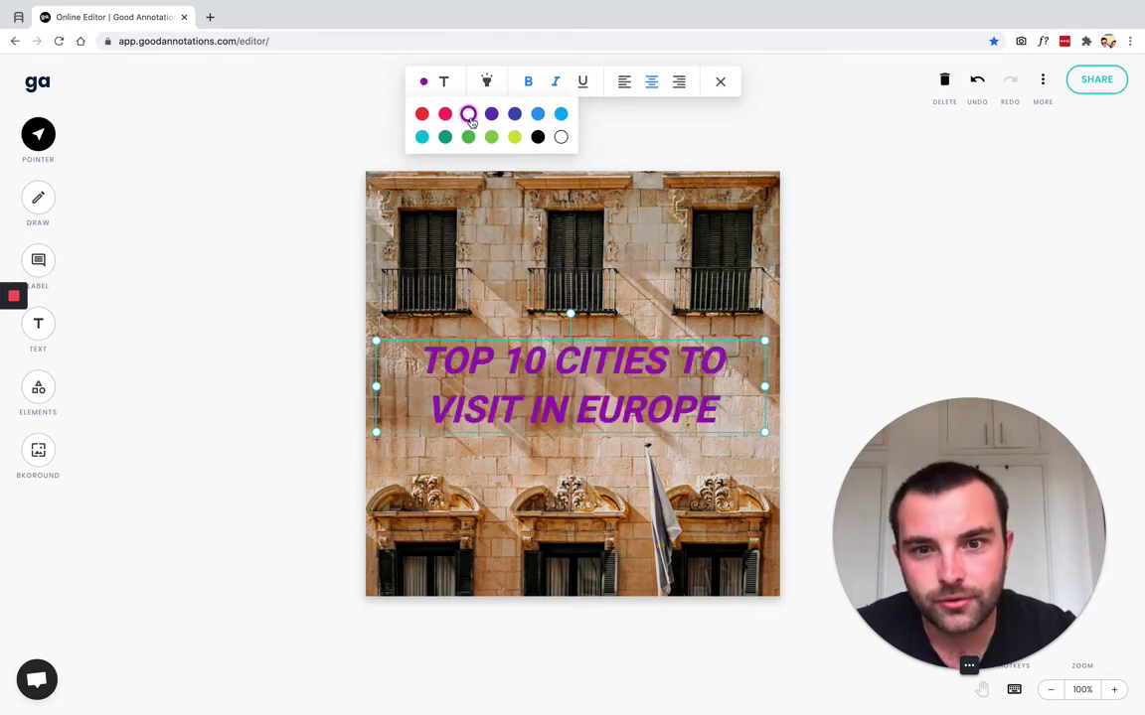
pyautogui.click(839, 219)
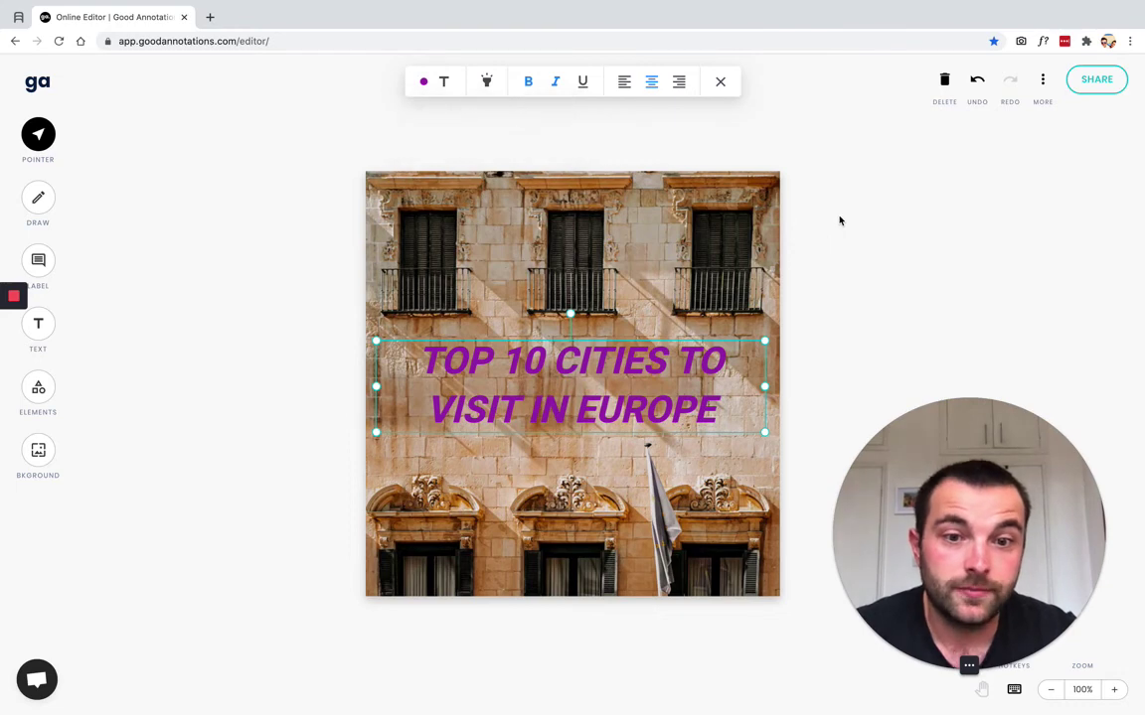
pyautogui.click(839, 219)
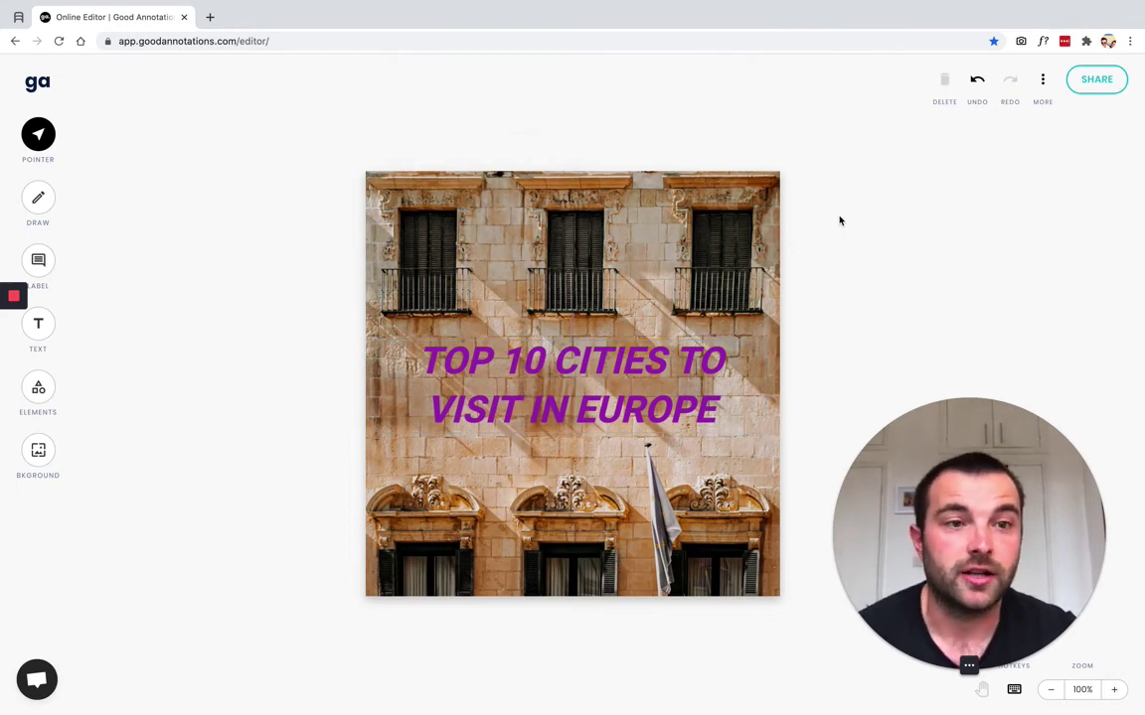
# - Download the annotated photo as an image and copy the project's share link
pyautogui.click(1043, 82)
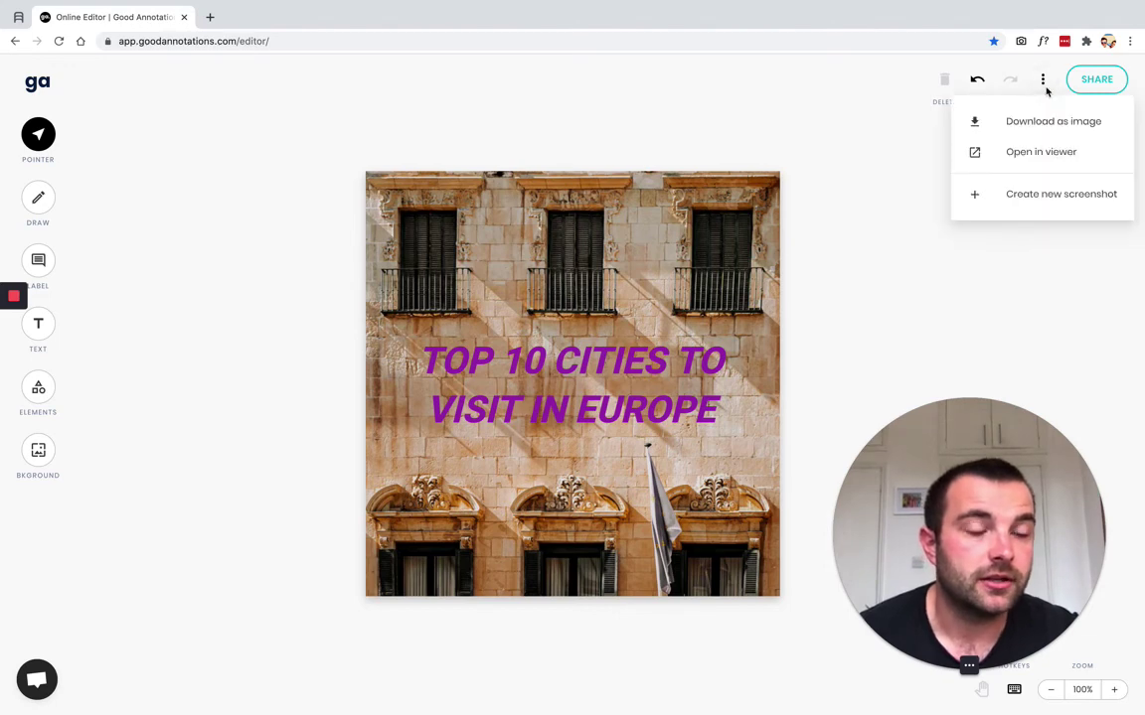
pyautogui.click(1042, 120)
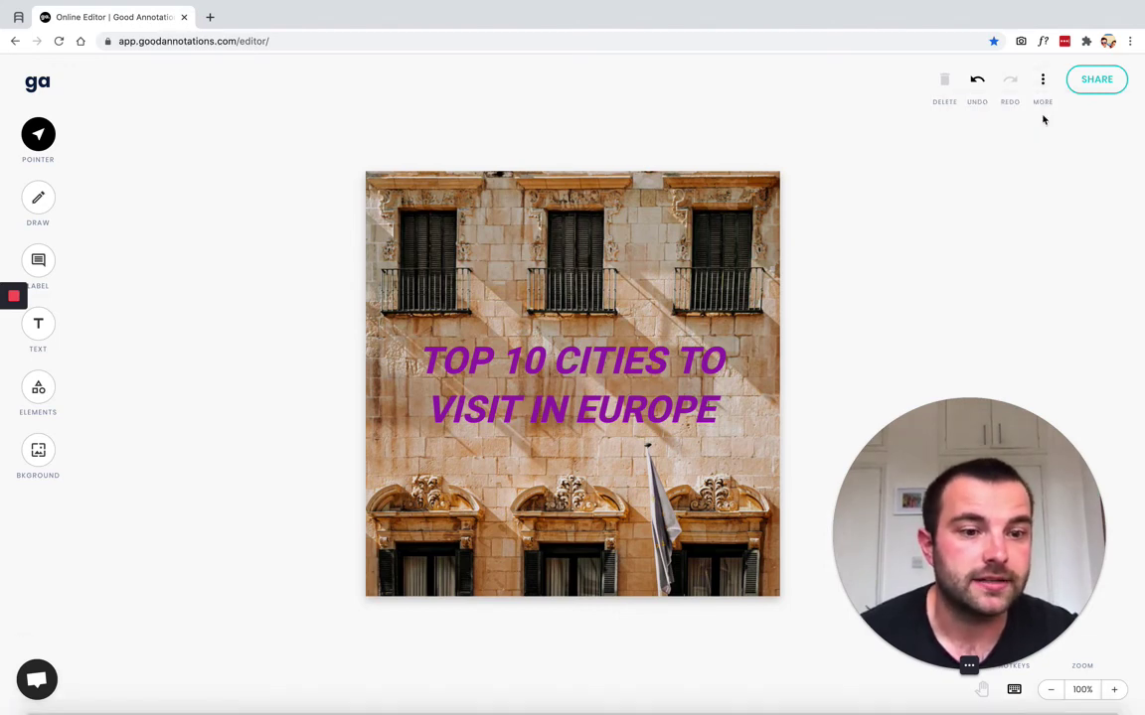
pyautogui.click(1078, 83)
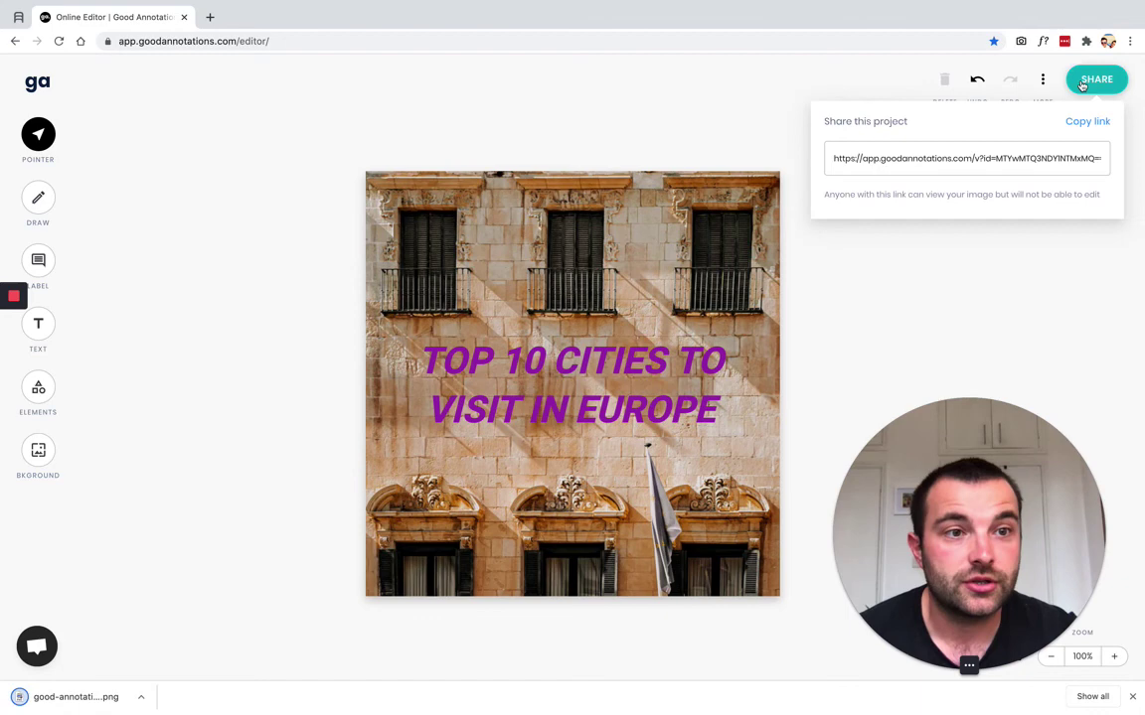
pyautogui.click(1076, 122)
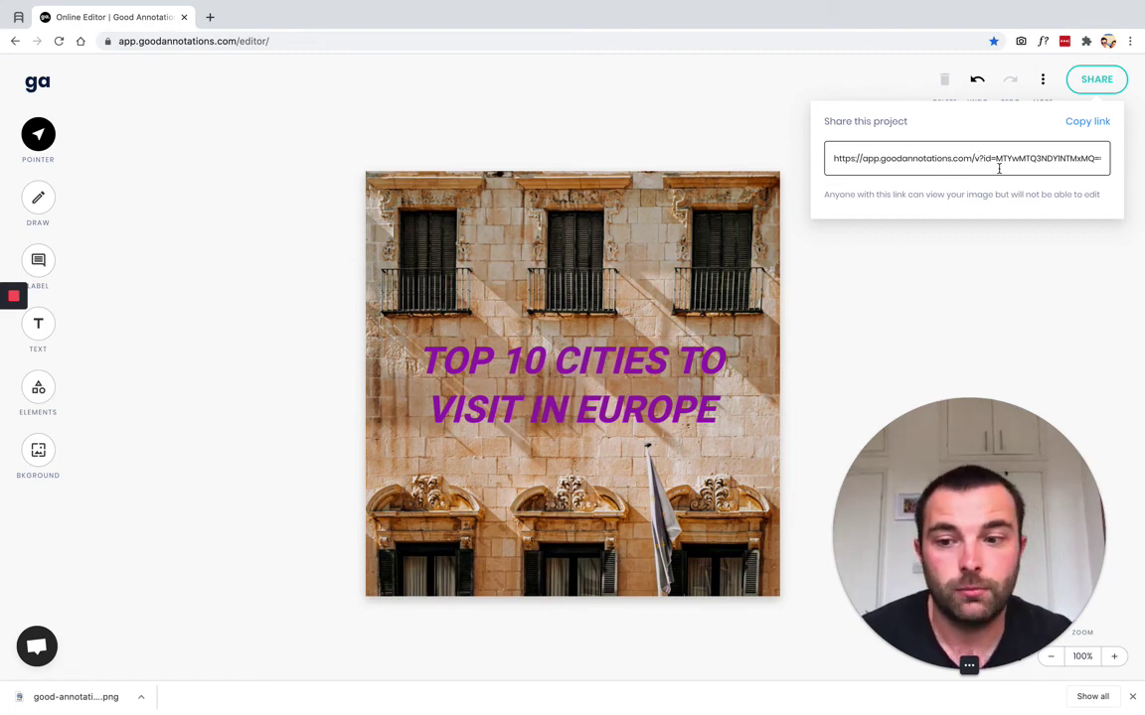
pyautogui.click(351, 221)
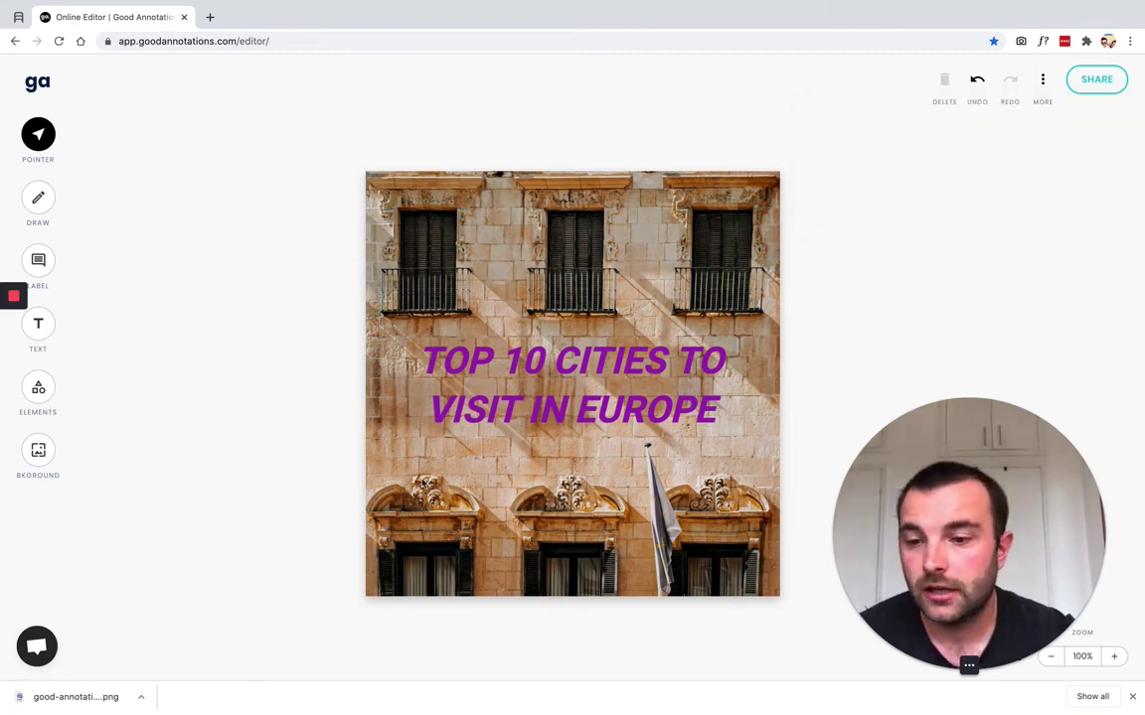
# - Open the downloaded good-annotations.png in Preview and centre its window
pyautogui.click(97, 693)
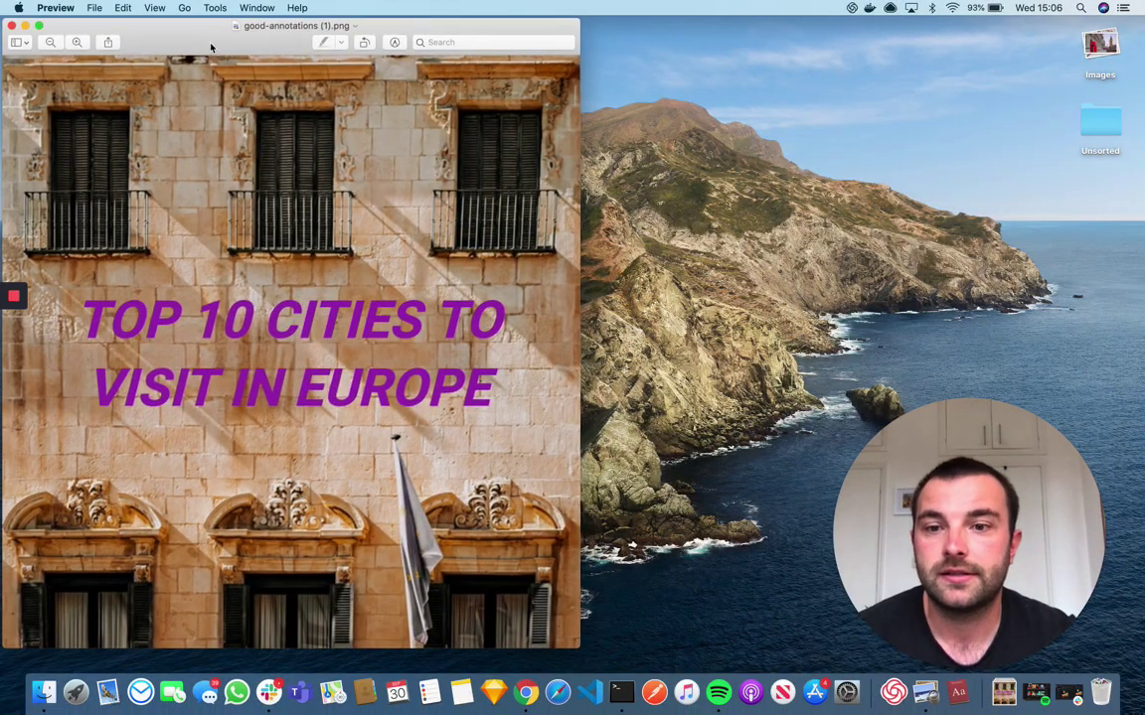
pyautogui.moveTo(207, 47); pyautogui.dragTo(471, 44)
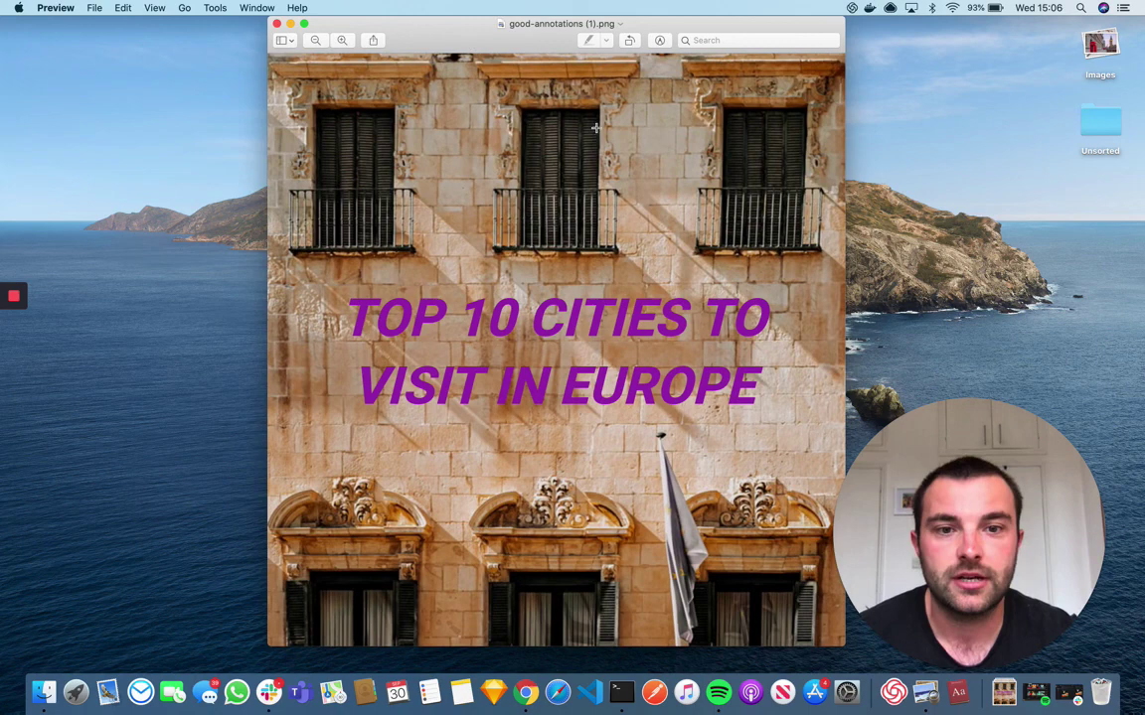